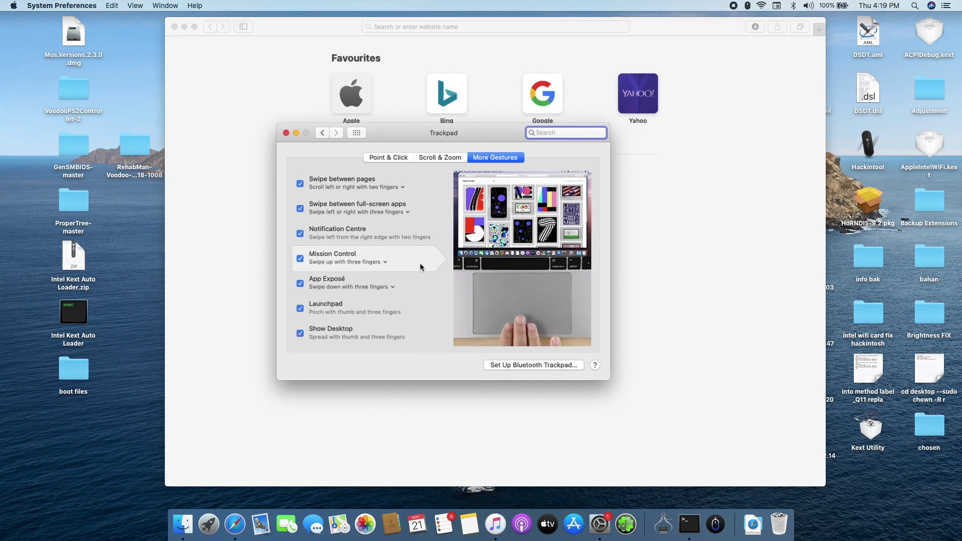
Test Mission Control (ctrl+Up), App Exposé (ctrl+Down), Launchpad (F4) and Show Desktop (F11)
key(ctrl+Up)
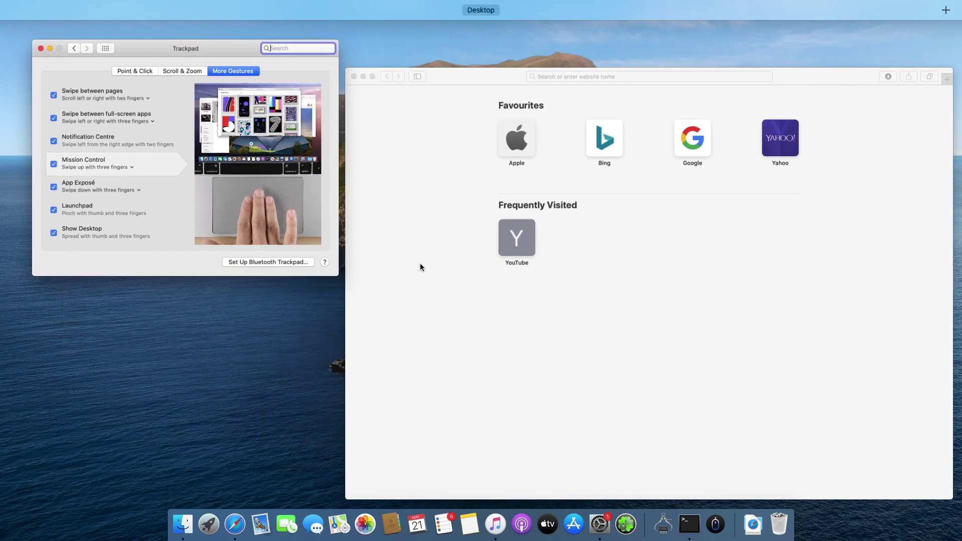
key(ctrl+Down)
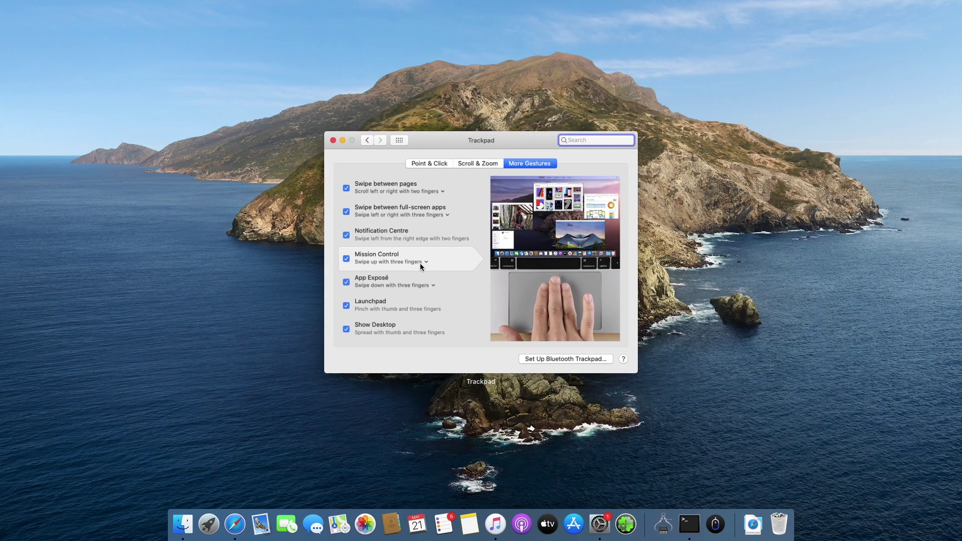
key(Escape)
key(F4)
key(Escape)
key(F11)
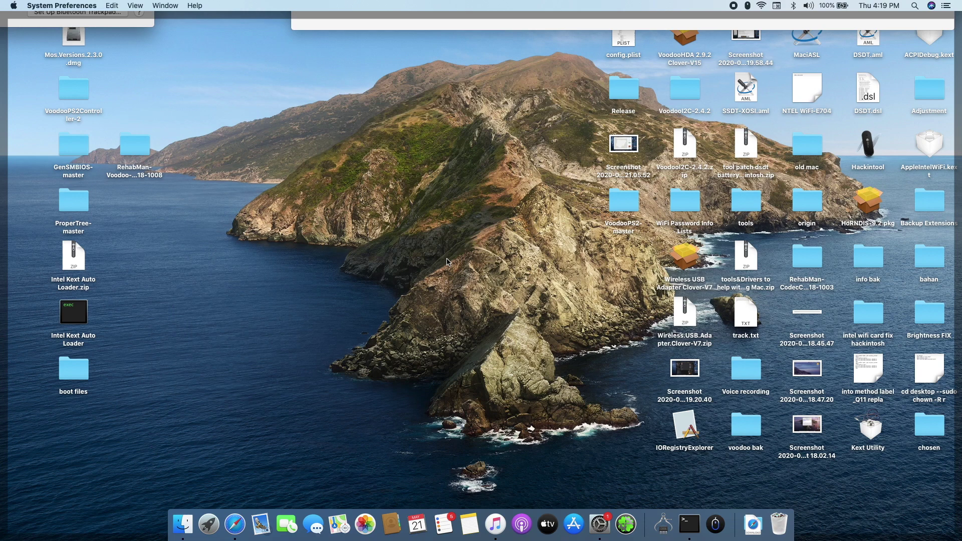
Bring the windows back and Quick Look the RehabMan-Voodoo-2018-1008 folder a few times
key(F11)
click(137, 147)
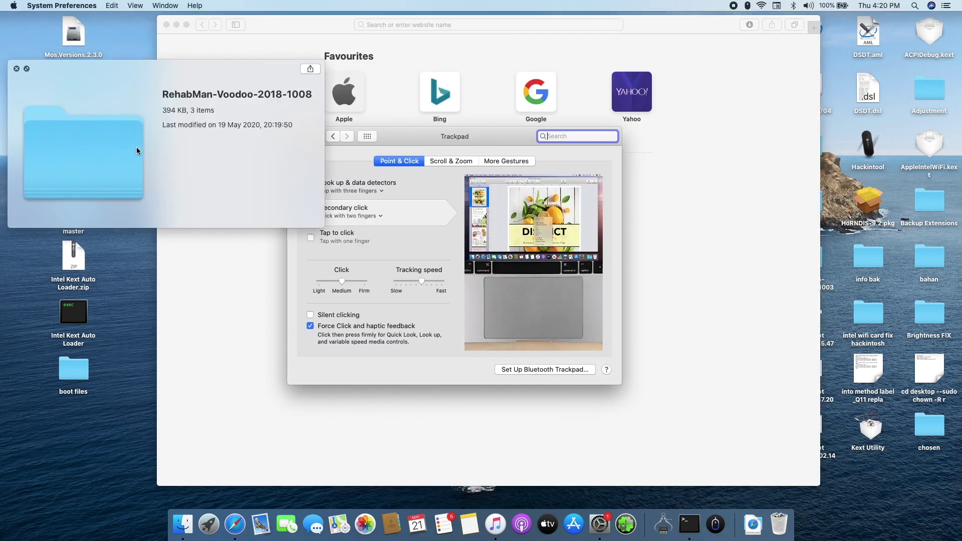
key(space)
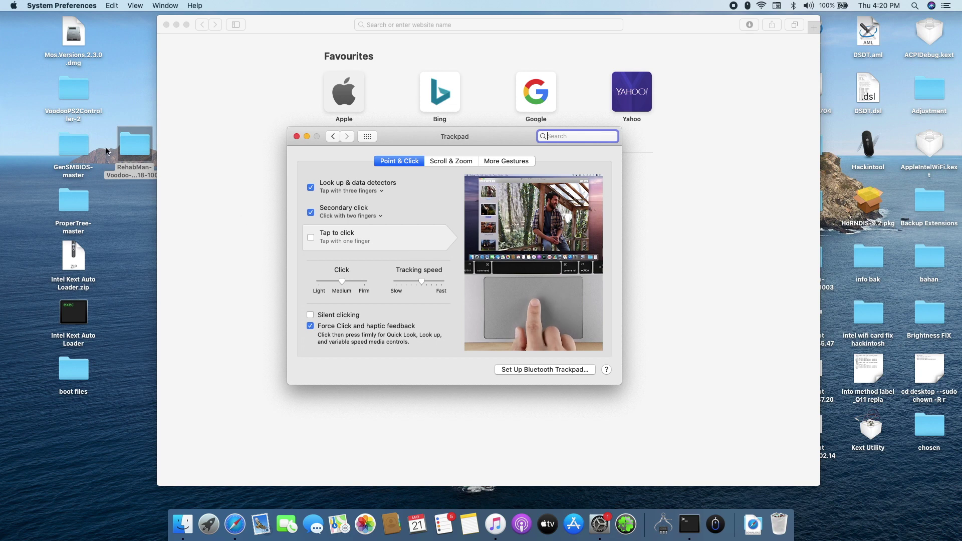
key(space)
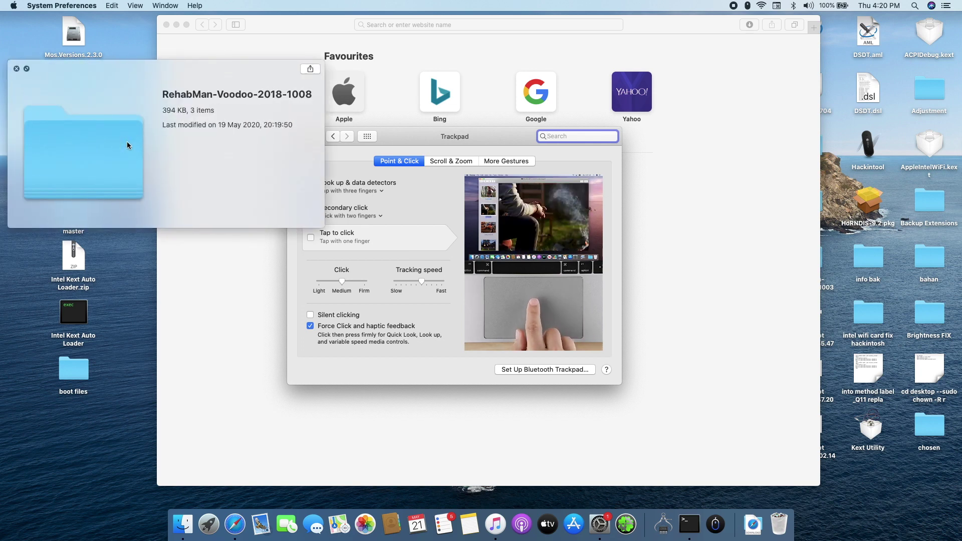
key(space)
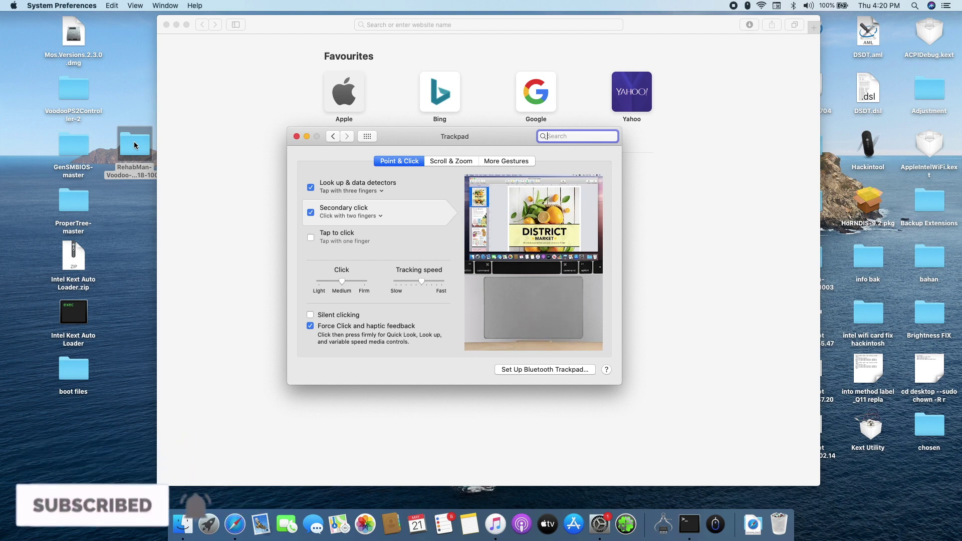
click(134, 145)
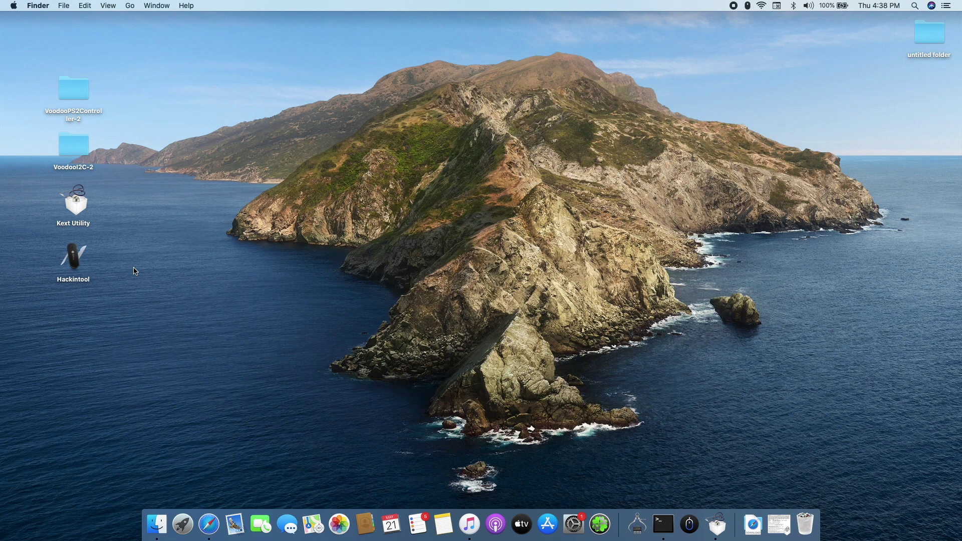
Run Hackintool's Tools > Disable Gatekeeper tool with the admin password, confirm, and quit Hackintool
double_click(73, 257)
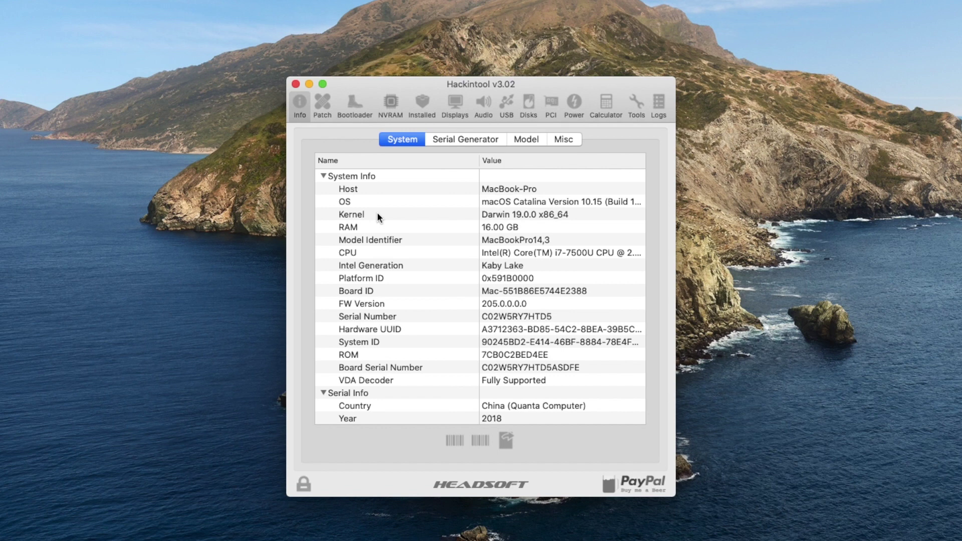
click(636, 105)
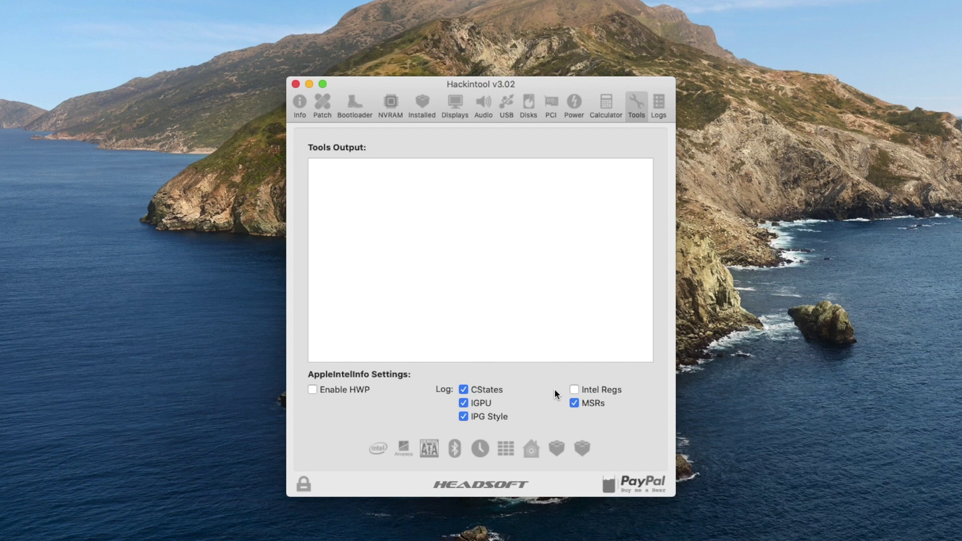
click(535, 453)
text(•••••••••)
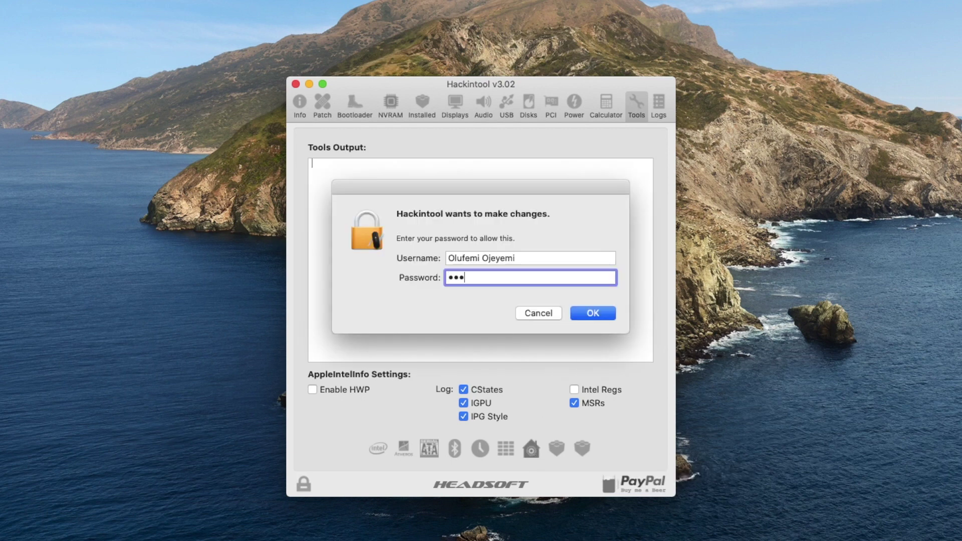
key(Return)
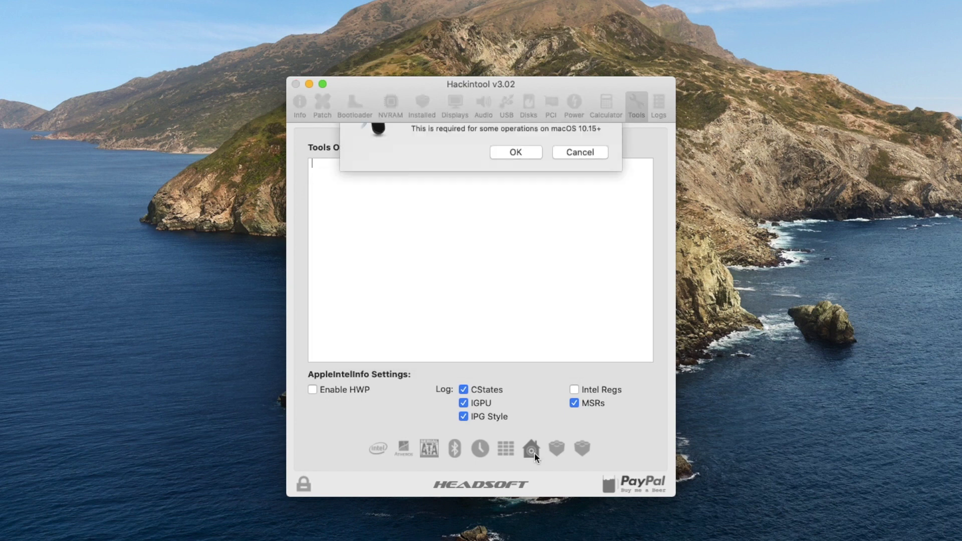
click(508, 190)
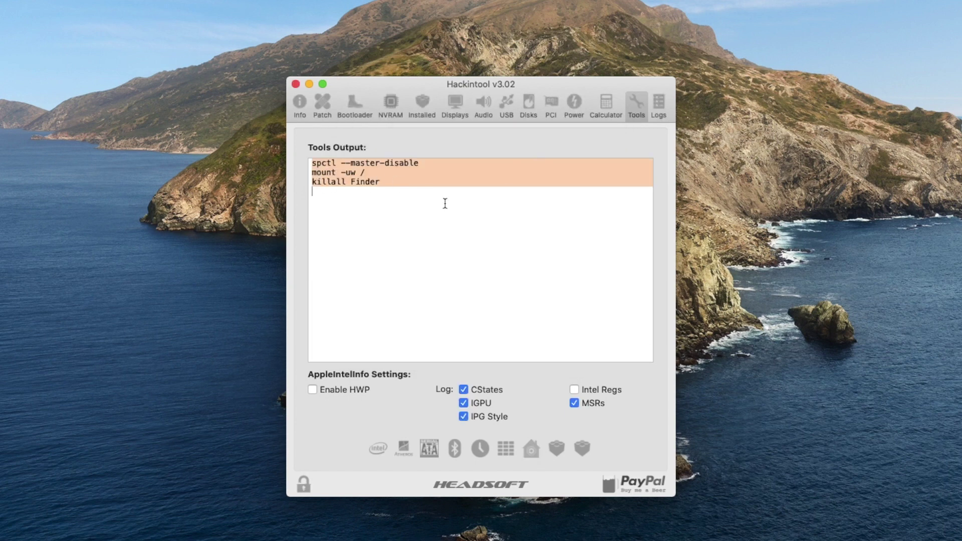
click(294, 84)
Preview Kext Utility, then launch it and authorise it with the admin password
key(space)
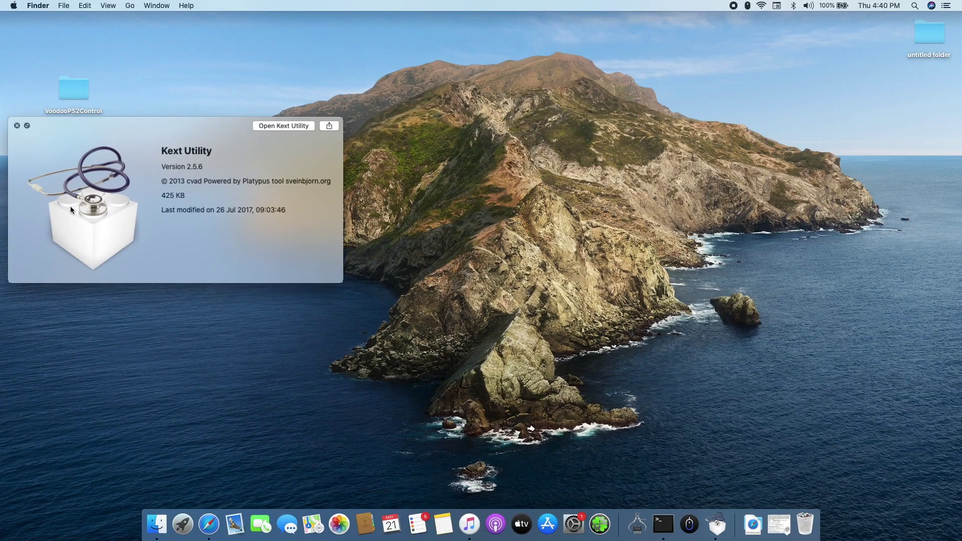
key(space)
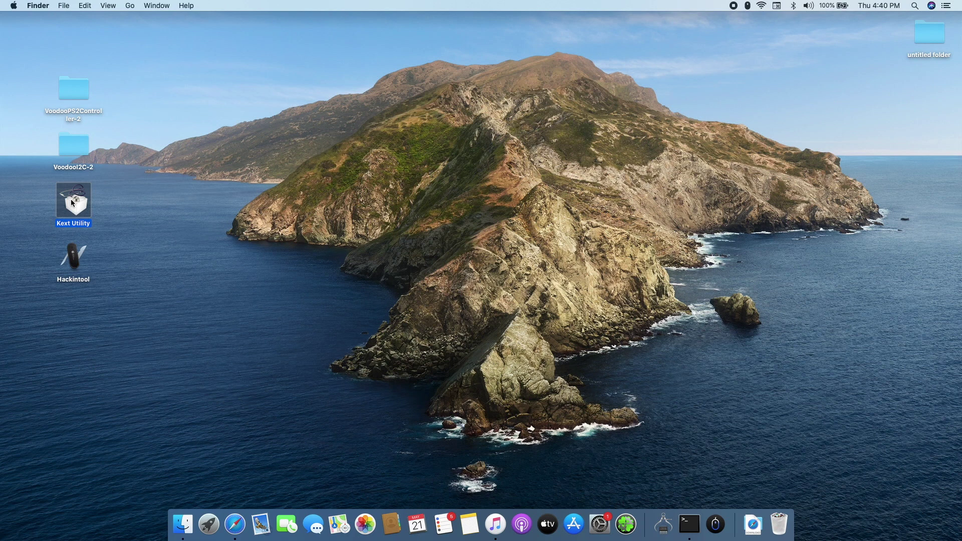
double_click(71, 199)
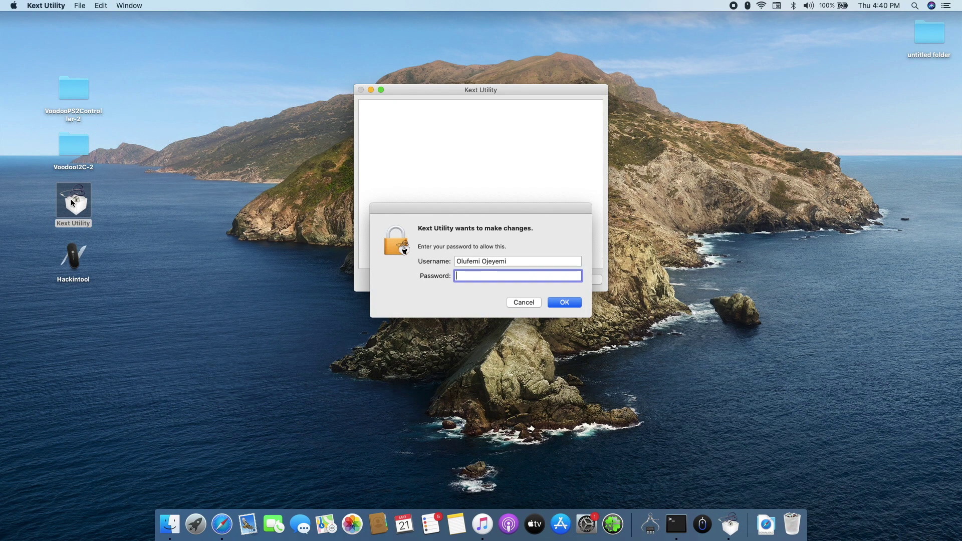
text(********)
key(Return)
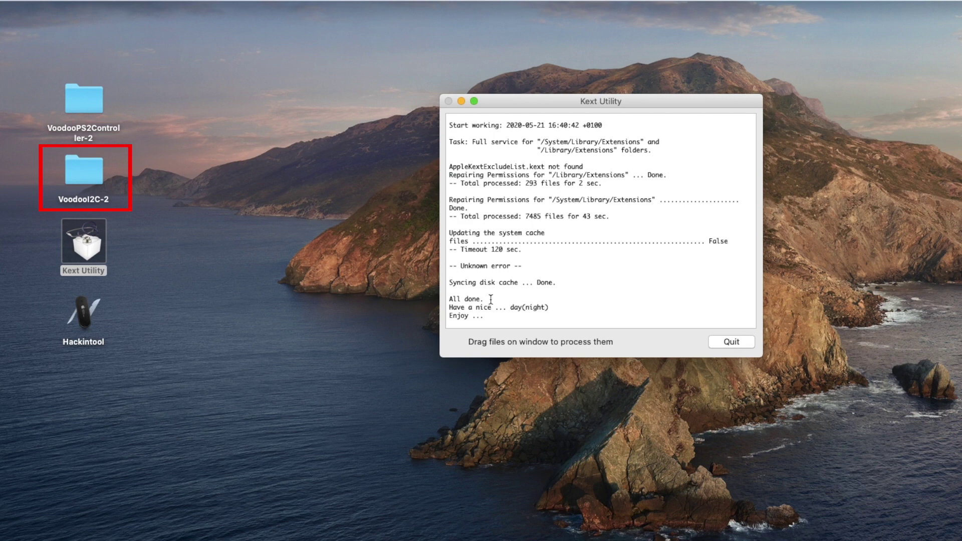
Open the VoodooI2C-2 folder and move its window aside to uncover Kext Utility's log
click(88, 176)
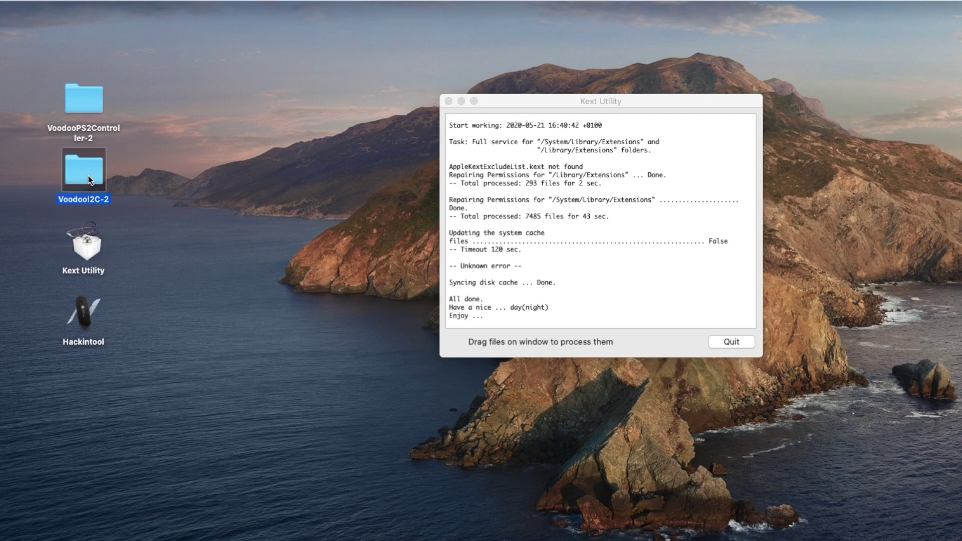
double_click(88, 176)
drag(617, 97, 271, 254)
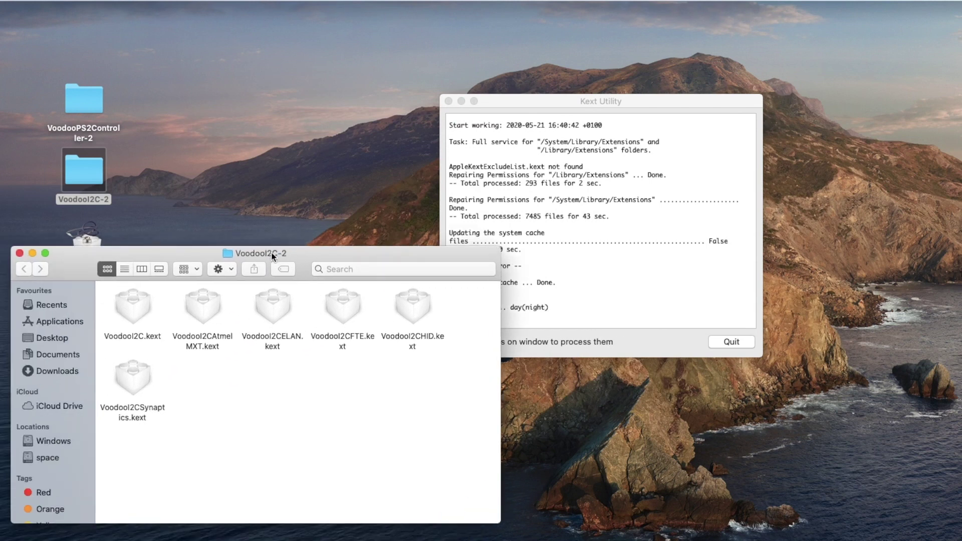
Select VoodooI2C.kext and VoodooI2CHID.kext, drag them toward Kext Utility, then close the folder window
click(134, 310)
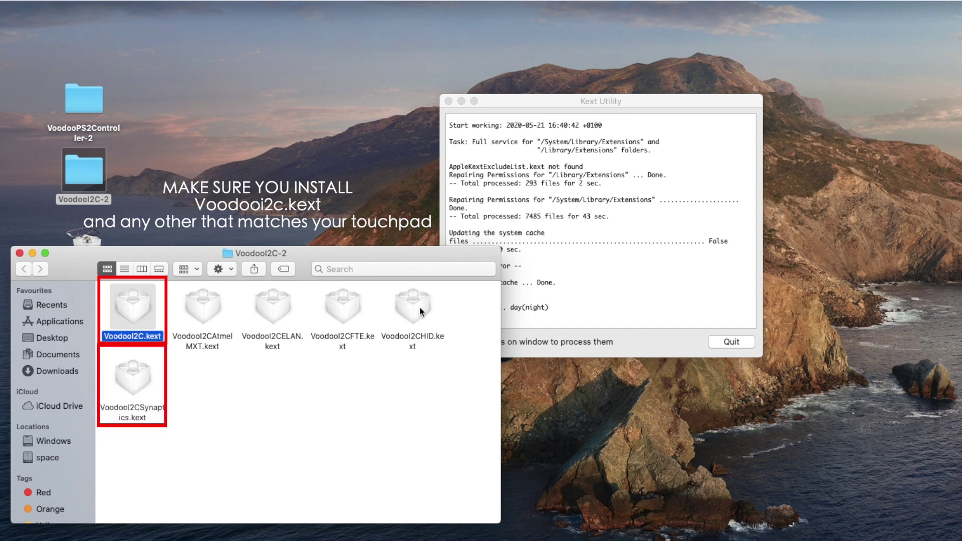
click(422, 303)
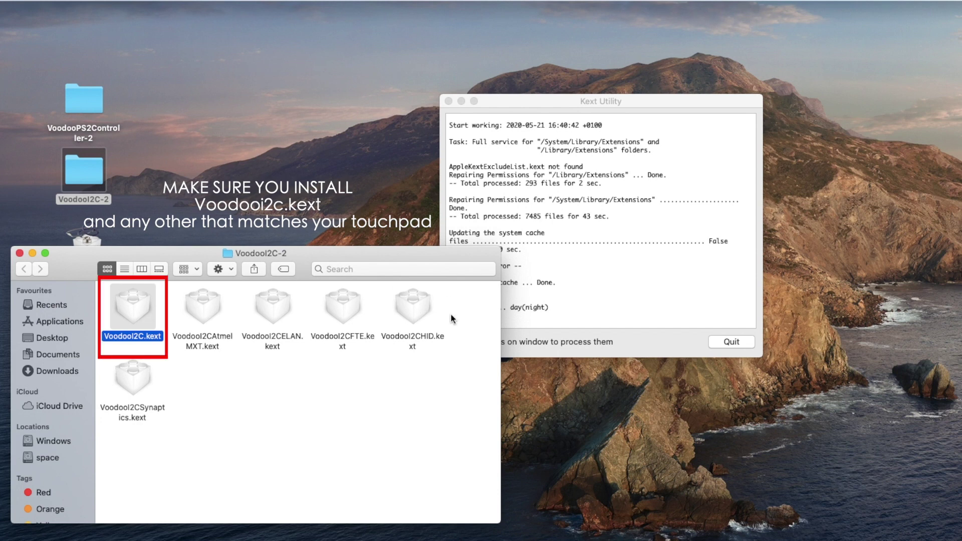
super+click(406, 315)
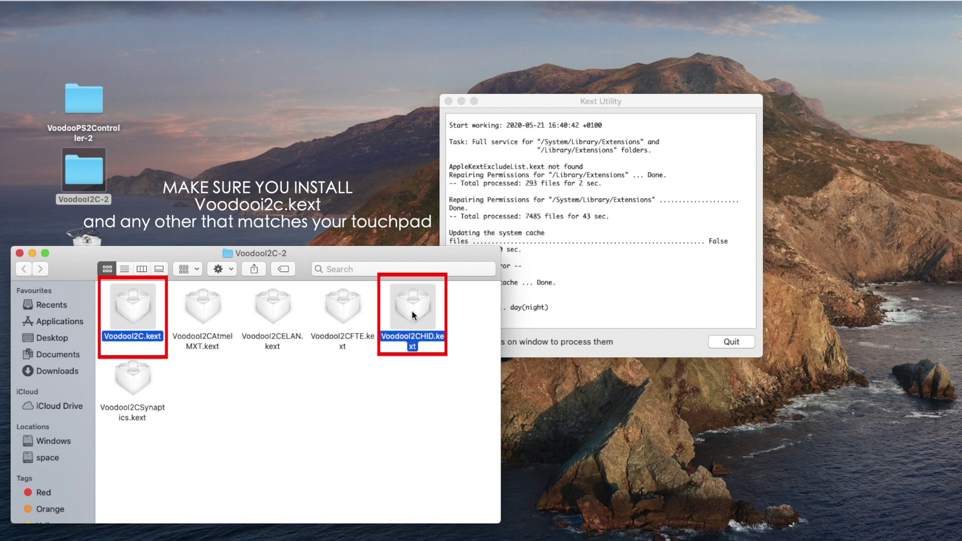
mouse_move(414, 315)
mouse_down()
mouse_move(494, 255)
mouse_move(566, 236)
mouse_move(444, 262)
mouse_move(409, 311)
mouse_up()
click(418, 383)
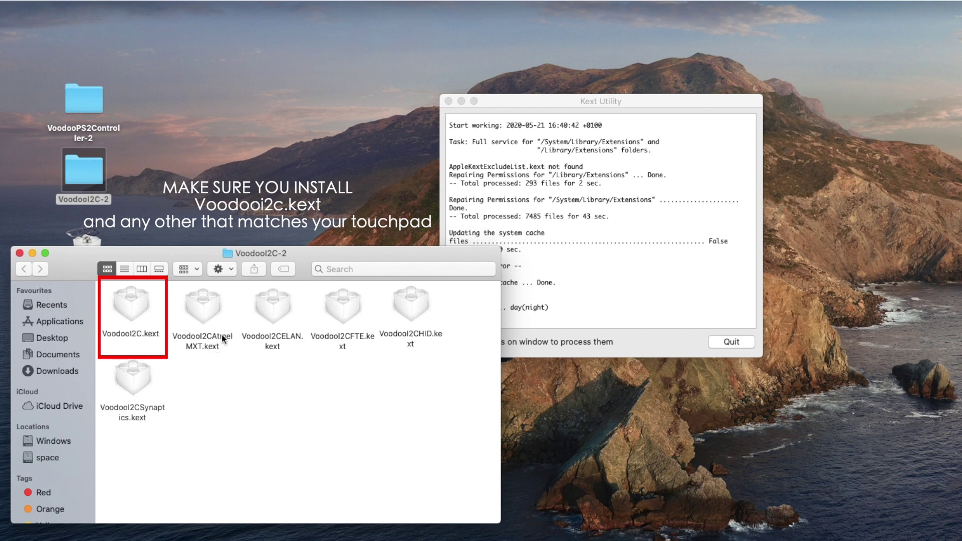
click(131, 304)
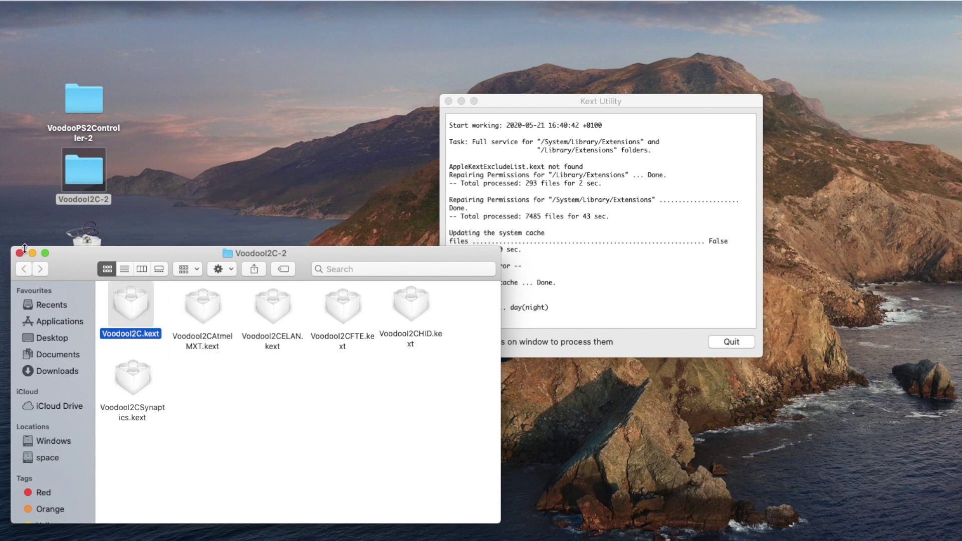
click(20, 253)
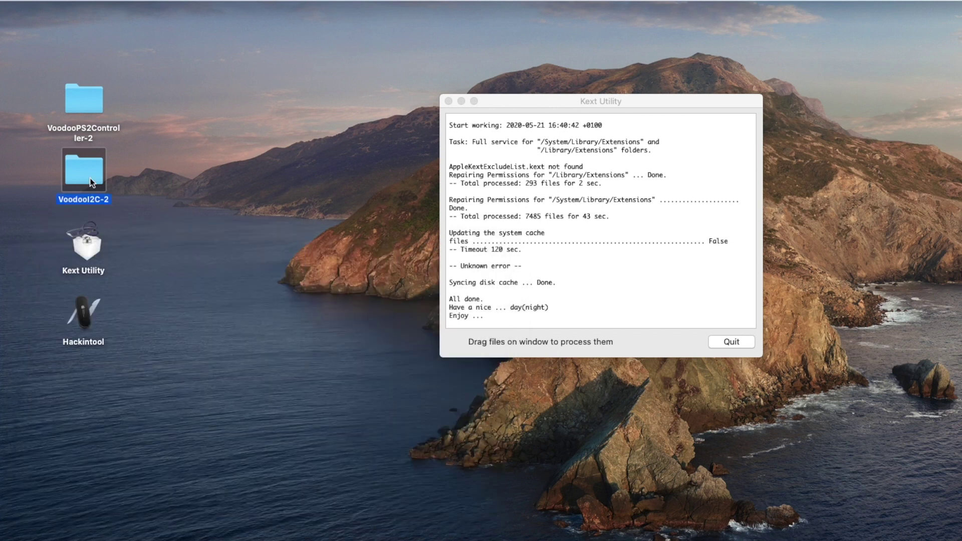
Drag VoodooPS2Controller.kext from the VoodooPS2Controller-2 folder onto Kext Utility and authorise with the admin password
double_click(84, 105)
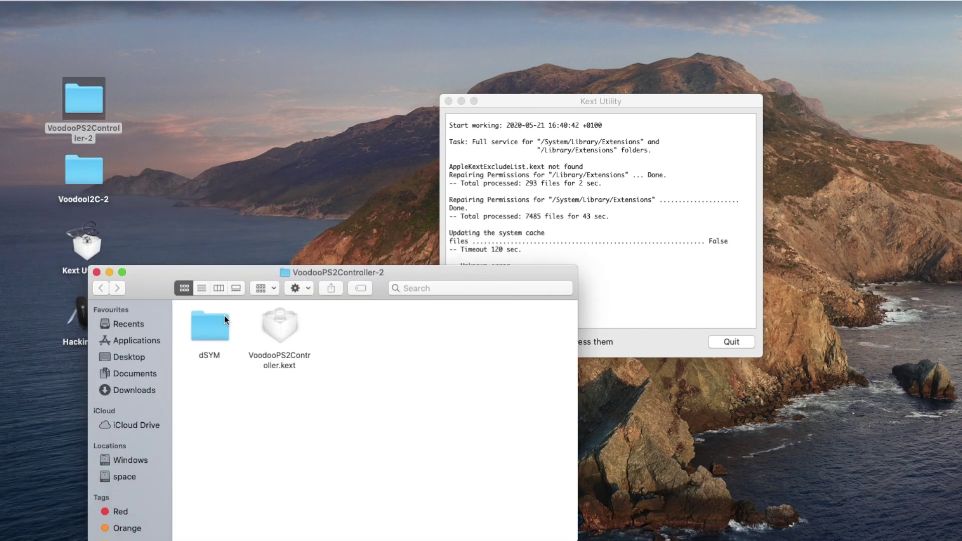
click(282, 318)
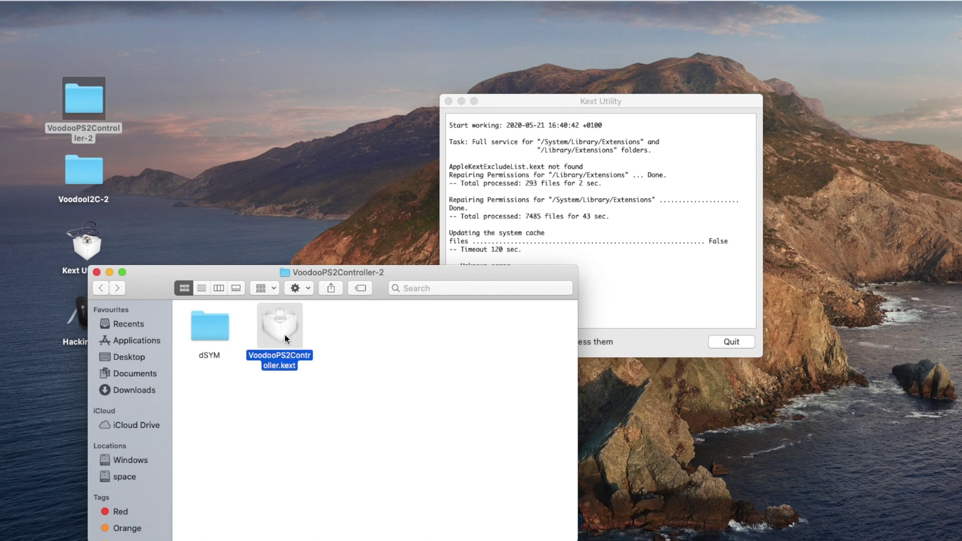
drag(276, 318, 570, 199)
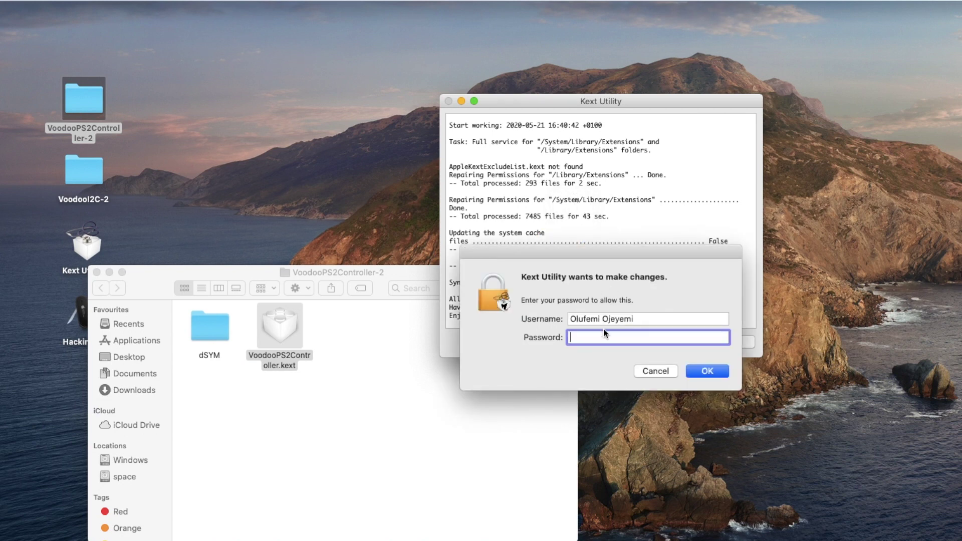
text(********)
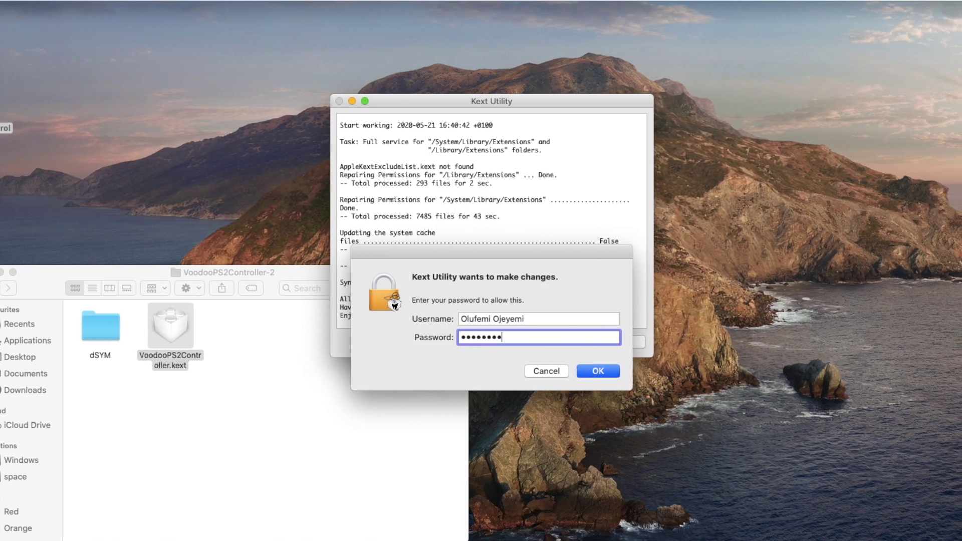
key(Return)
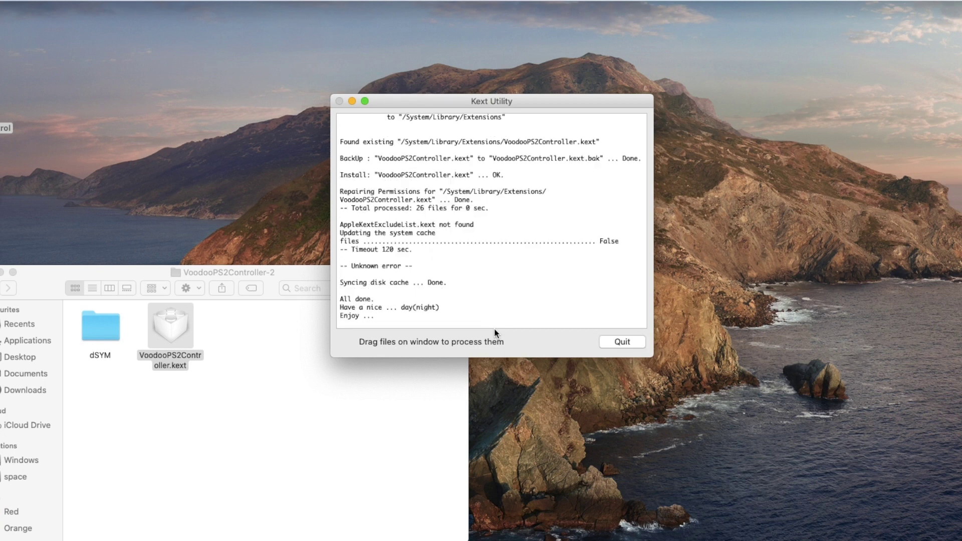
Quit Kext Utility and open System Preferences' Trackpad > More Gestures settings
click(626, 343)
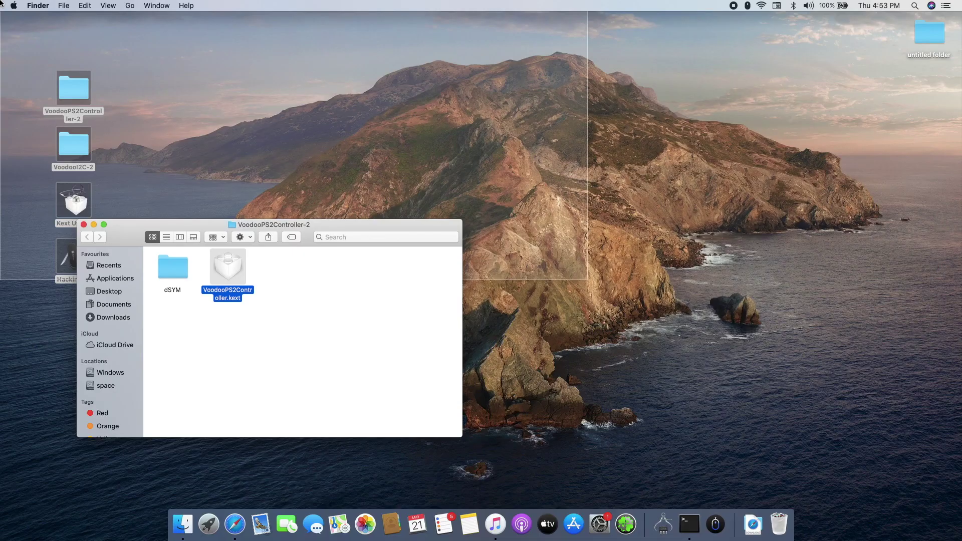
click(599, 524)
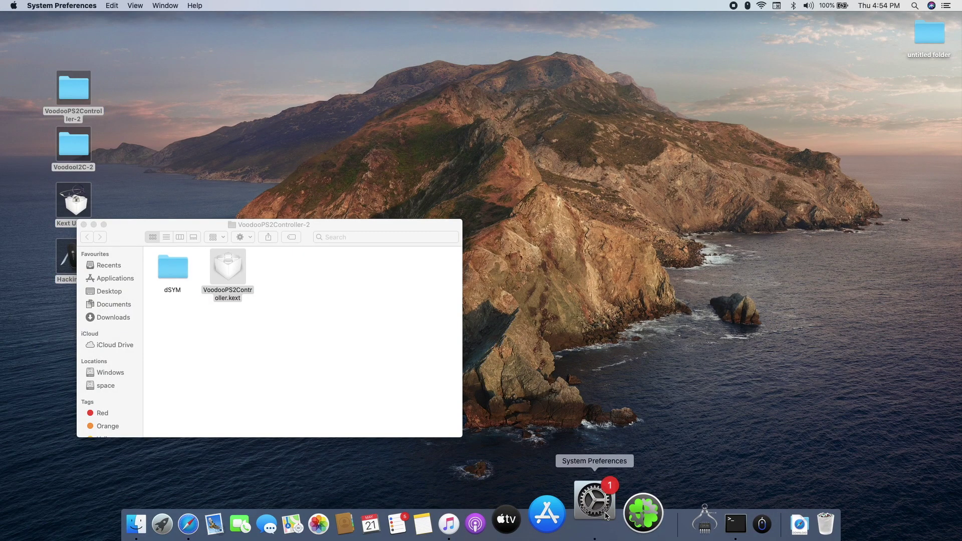
click(558, 340)
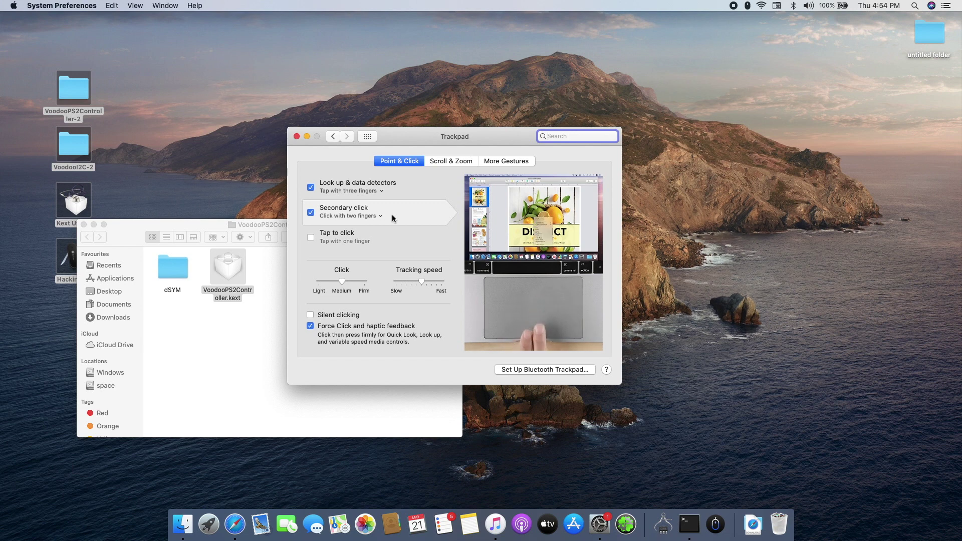
click(502, 161)
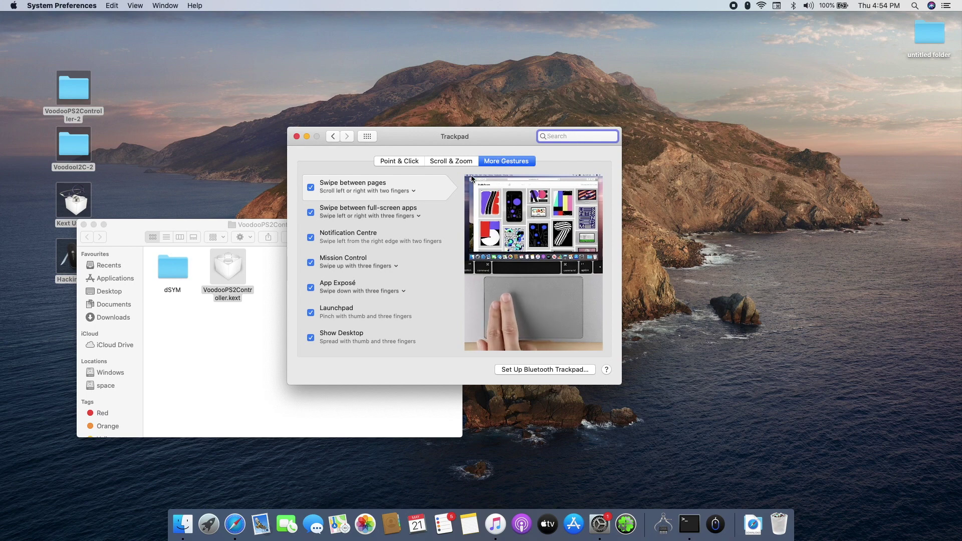
Try the App Exposé, Mission Control, Launchpad and Show Desktop gestures in turn
key(ctrl+Down)
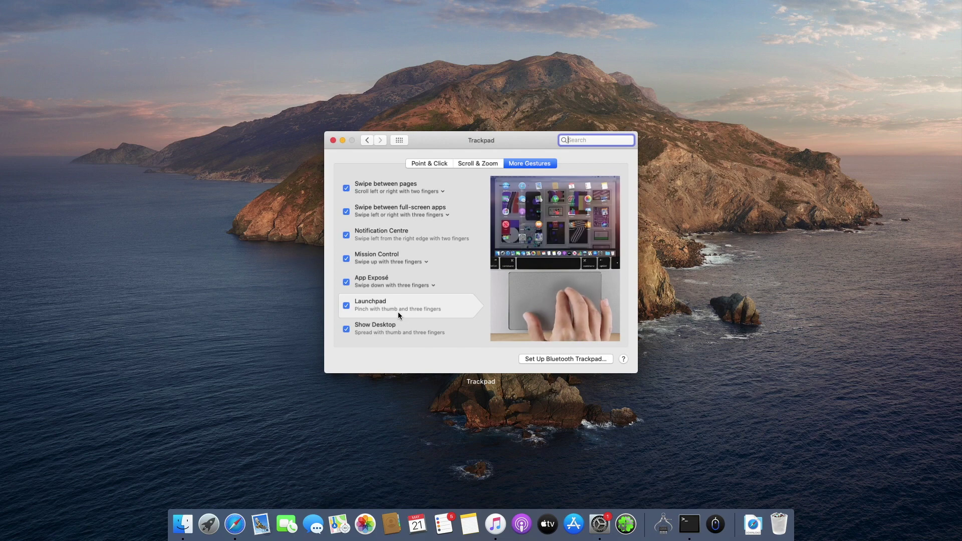
key(ctrl+Down)
key(ctrl+Up)
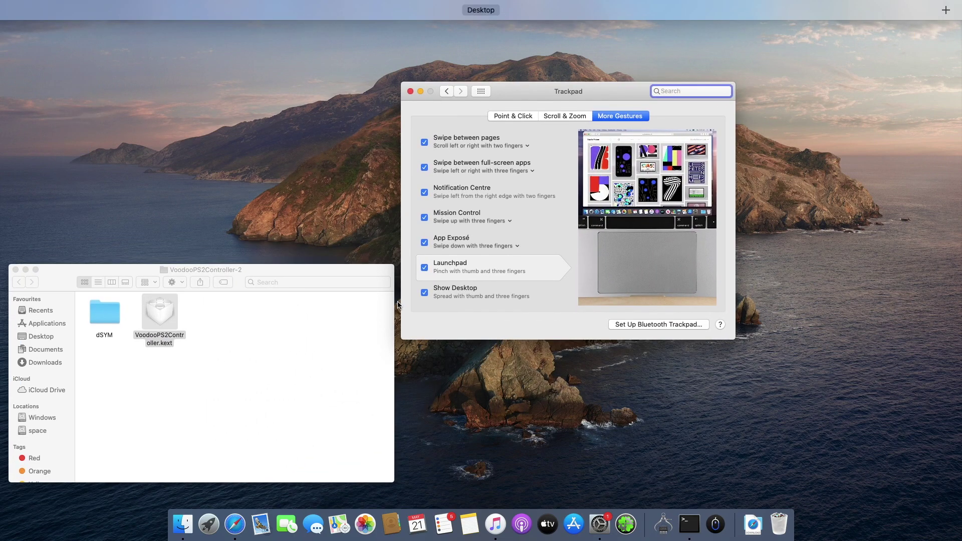
key(ctrl+Up)
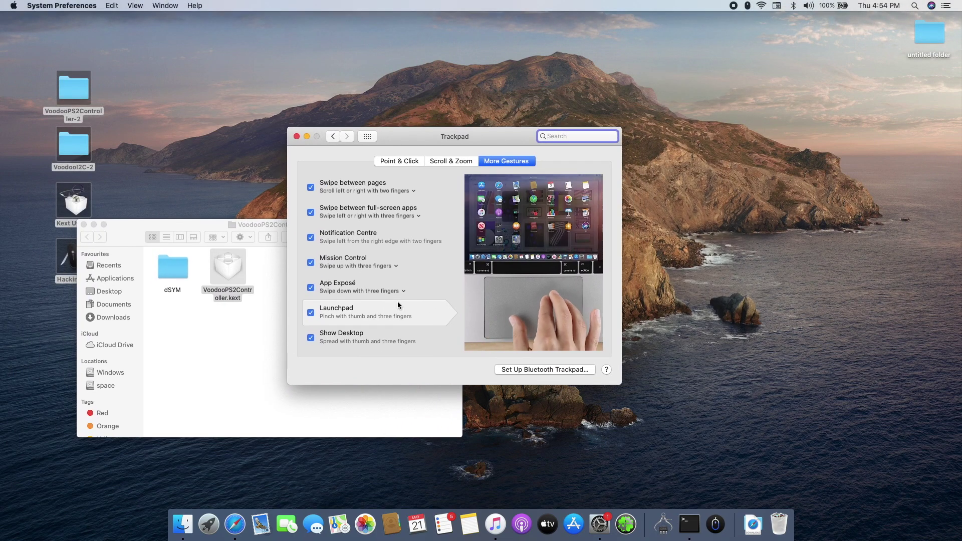
key(F4)
click(408, 253)
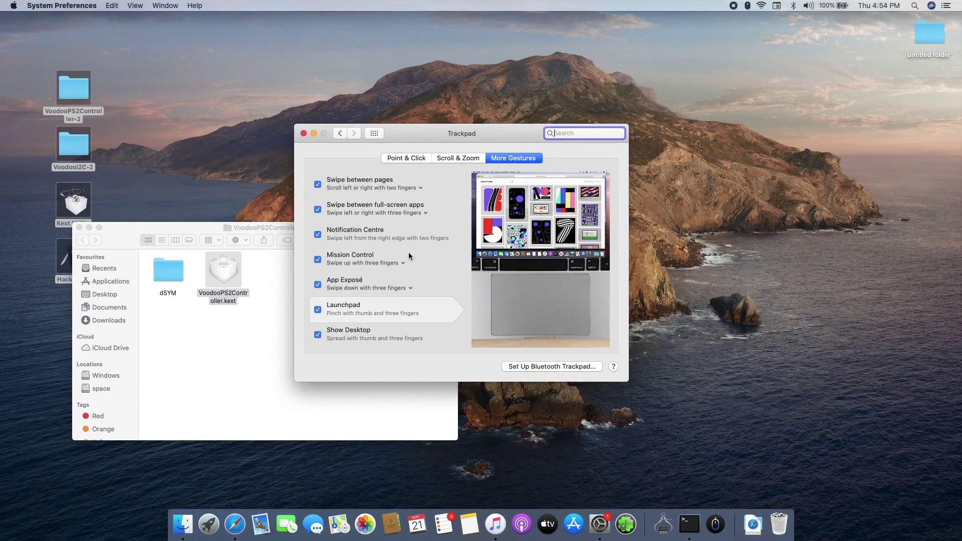
key(F11)
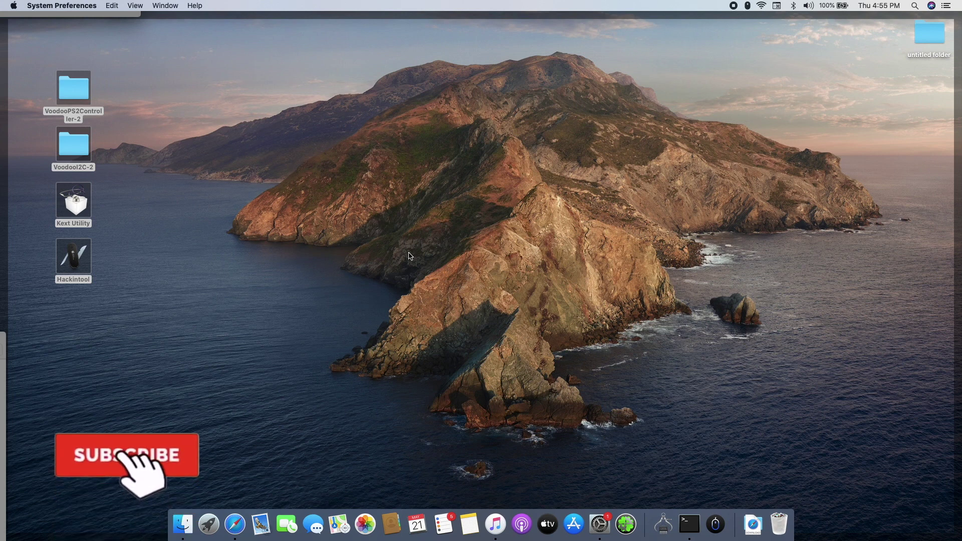
Reverse Show Desktop with F11 so the Trackpad pane and VoodooPS2Controller-2 window return
key(F11)
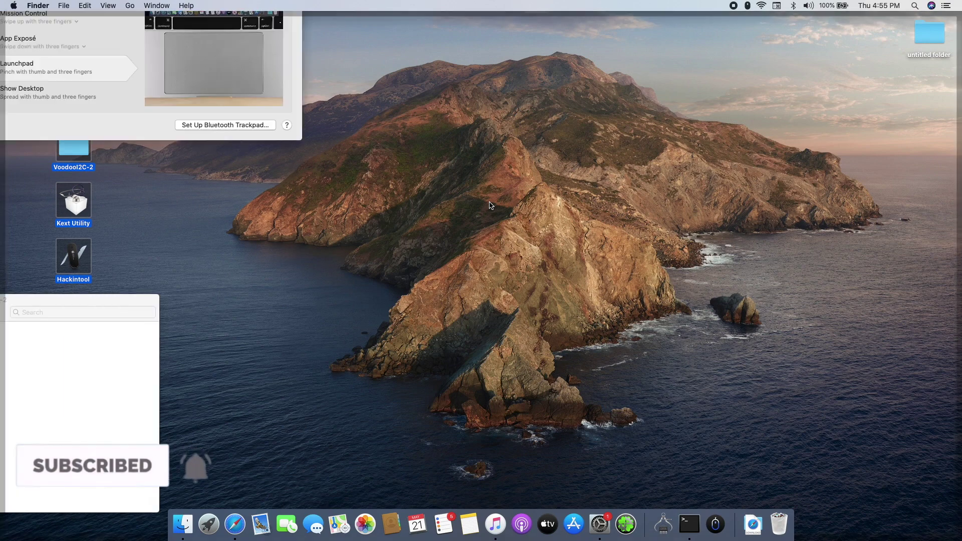
key(F11)
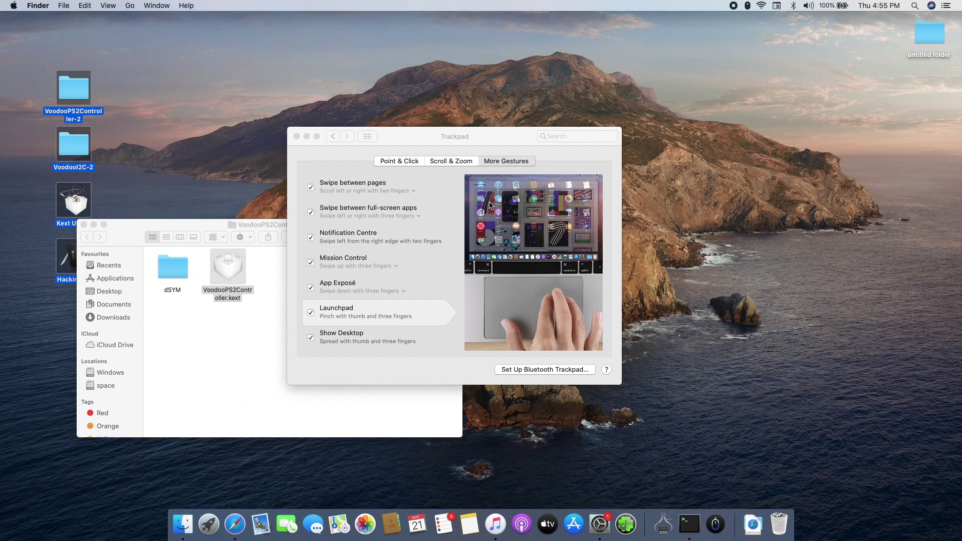